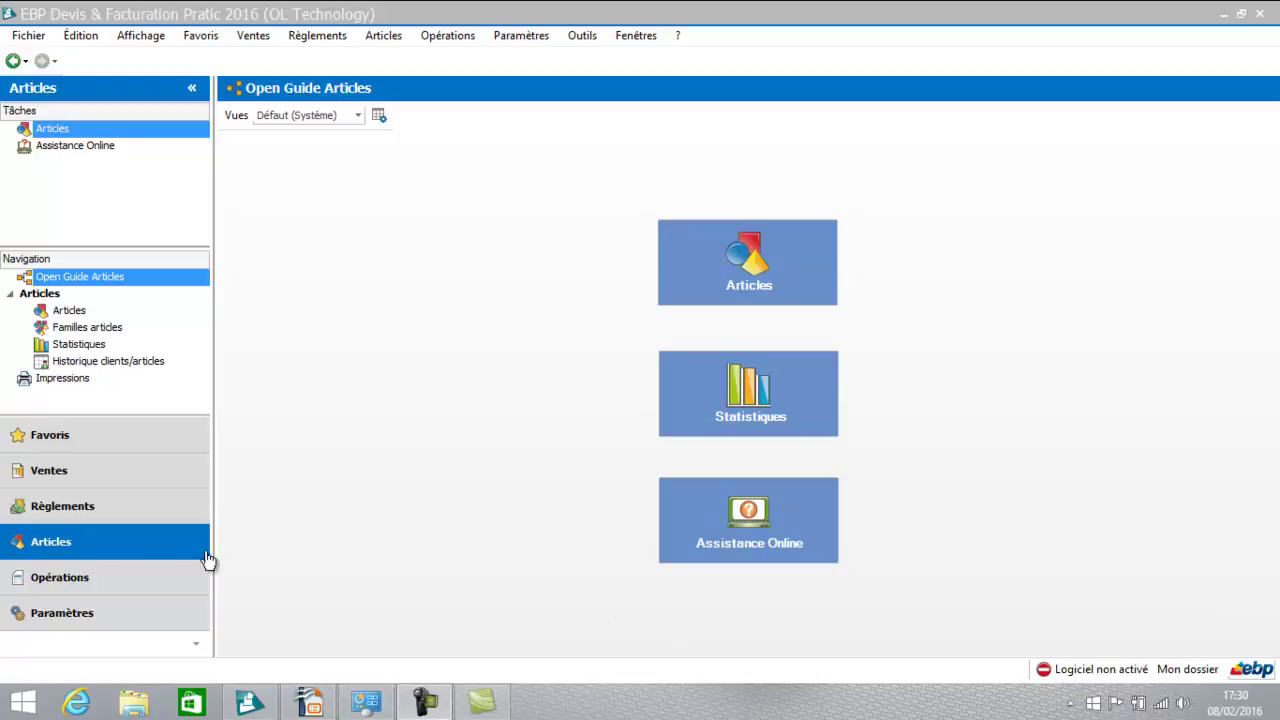
- Create an article family labelled EBP in the article families list, then save and close it
click(61, 331)
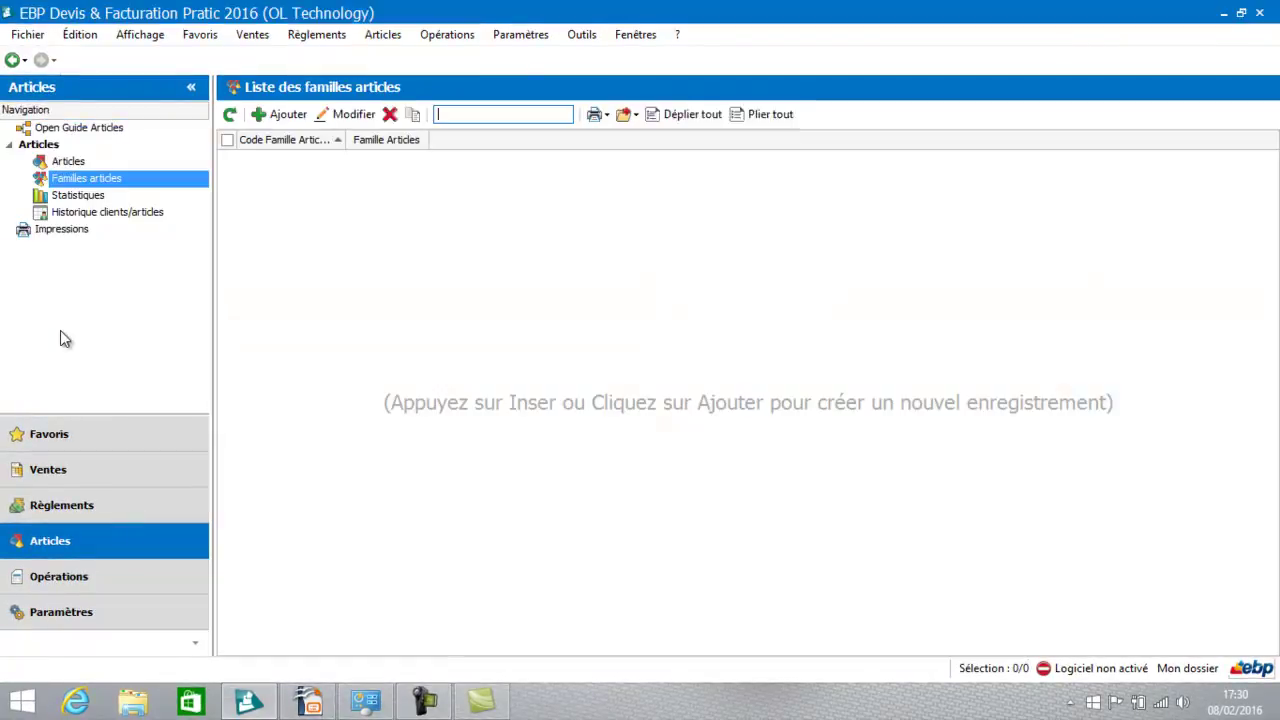
click(281, 116)
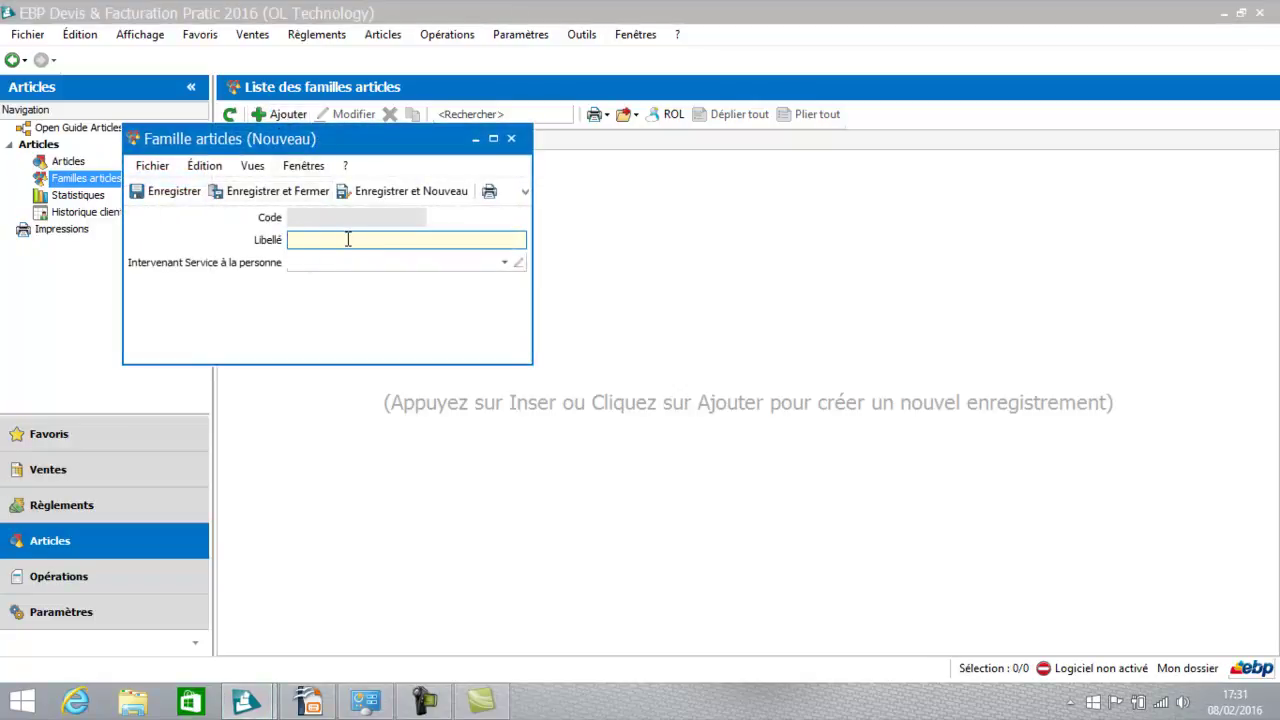
text(EBP)
click(286, 185)
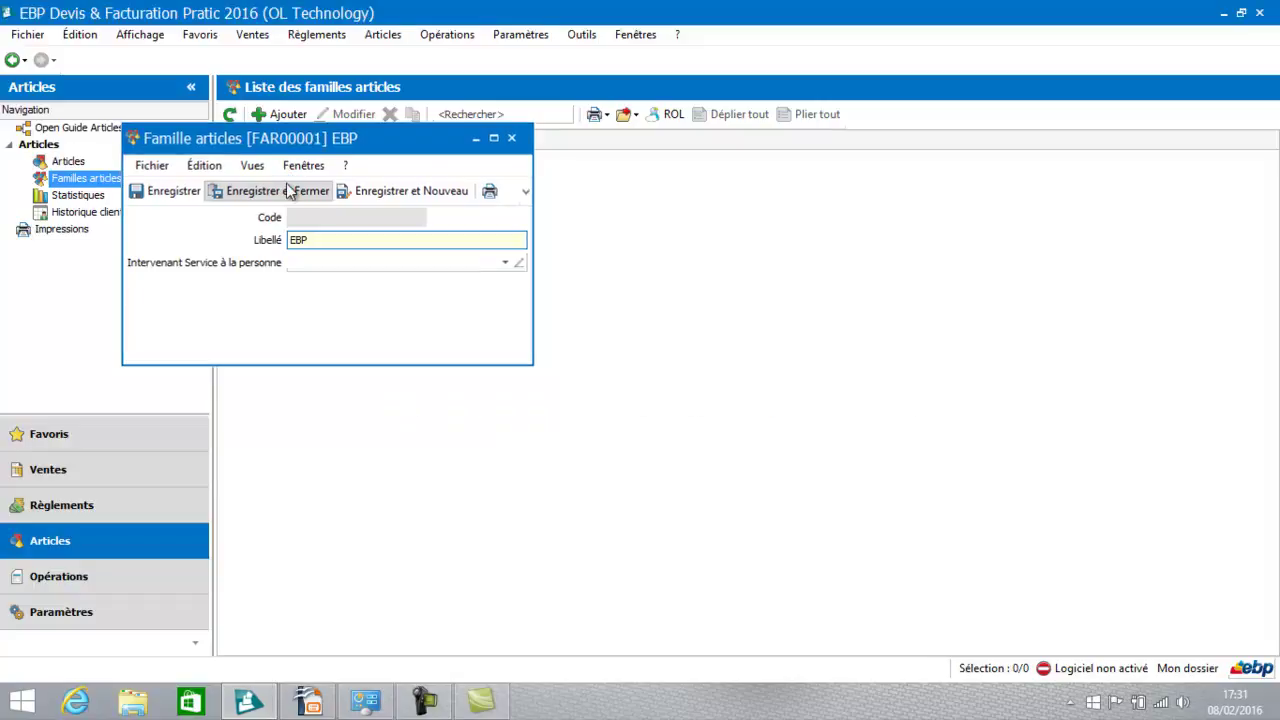
- Add a second article family labelled CIEL, then save and close it
click(287, 115)
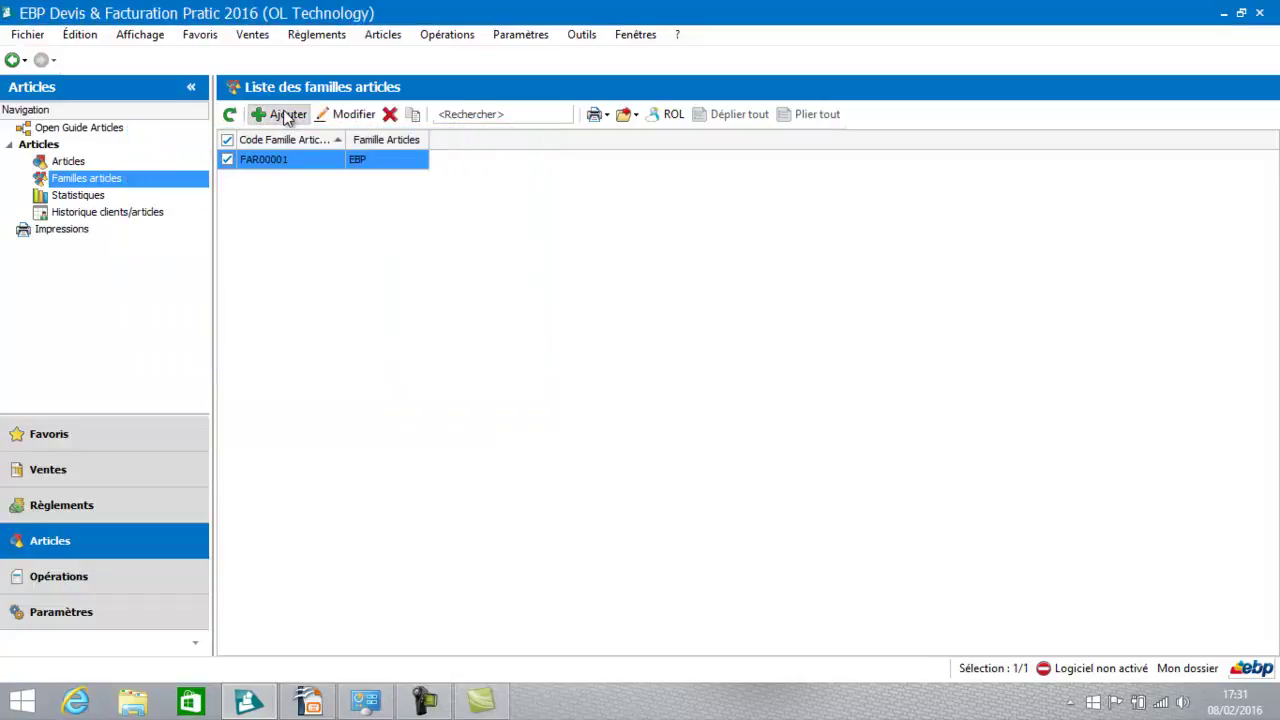
text(CIEL)
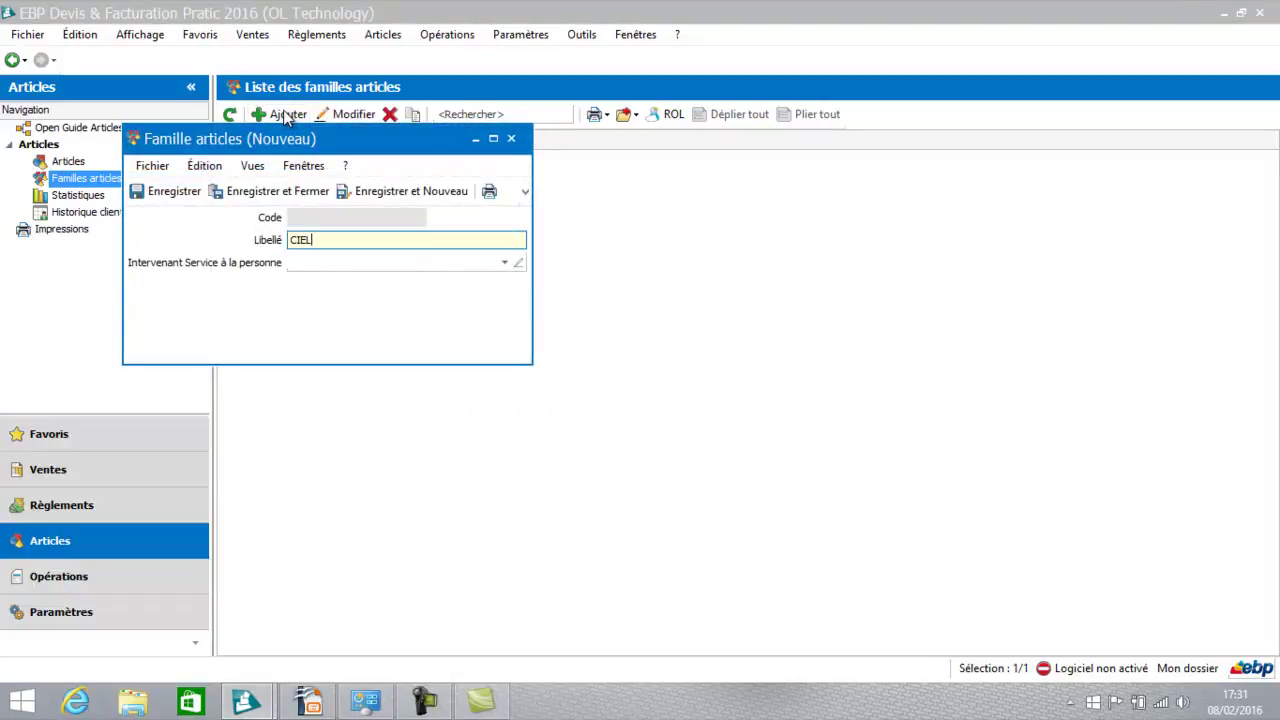
click(301, 183)
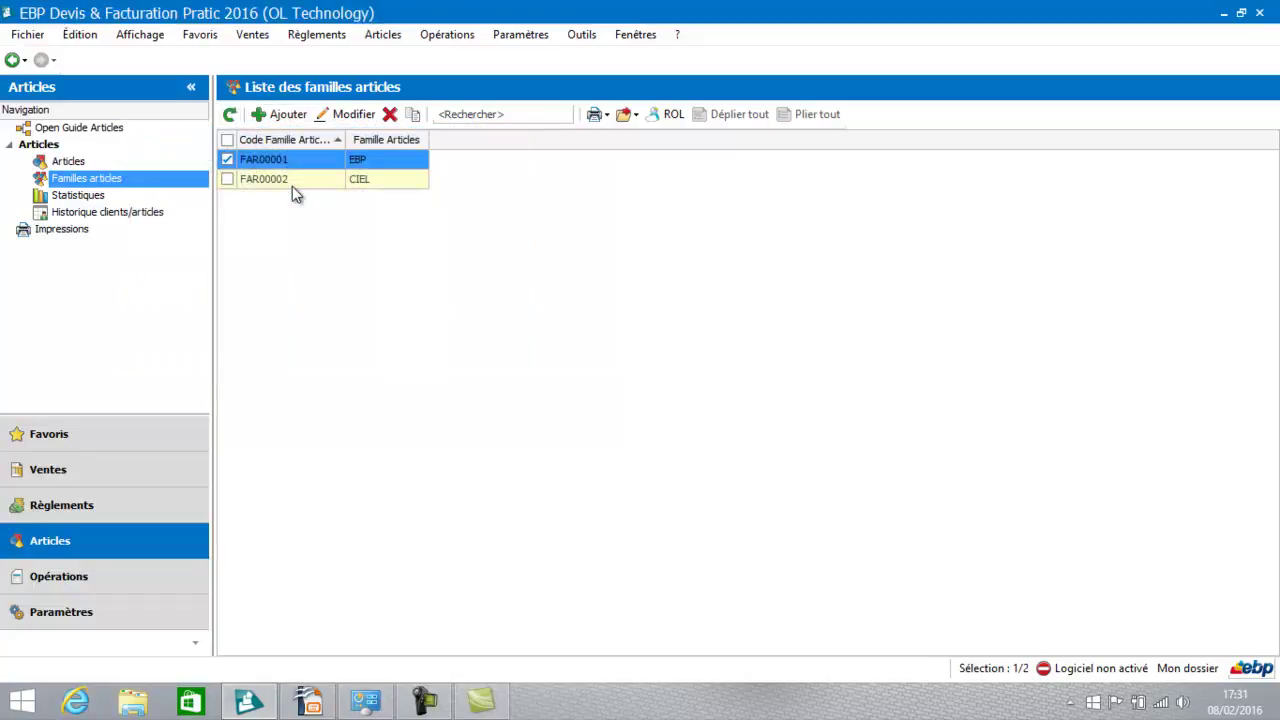
- Start a new article of type Bien in the articles list and assign it to the EBP family, applying the family's parameters
click(96, 160)
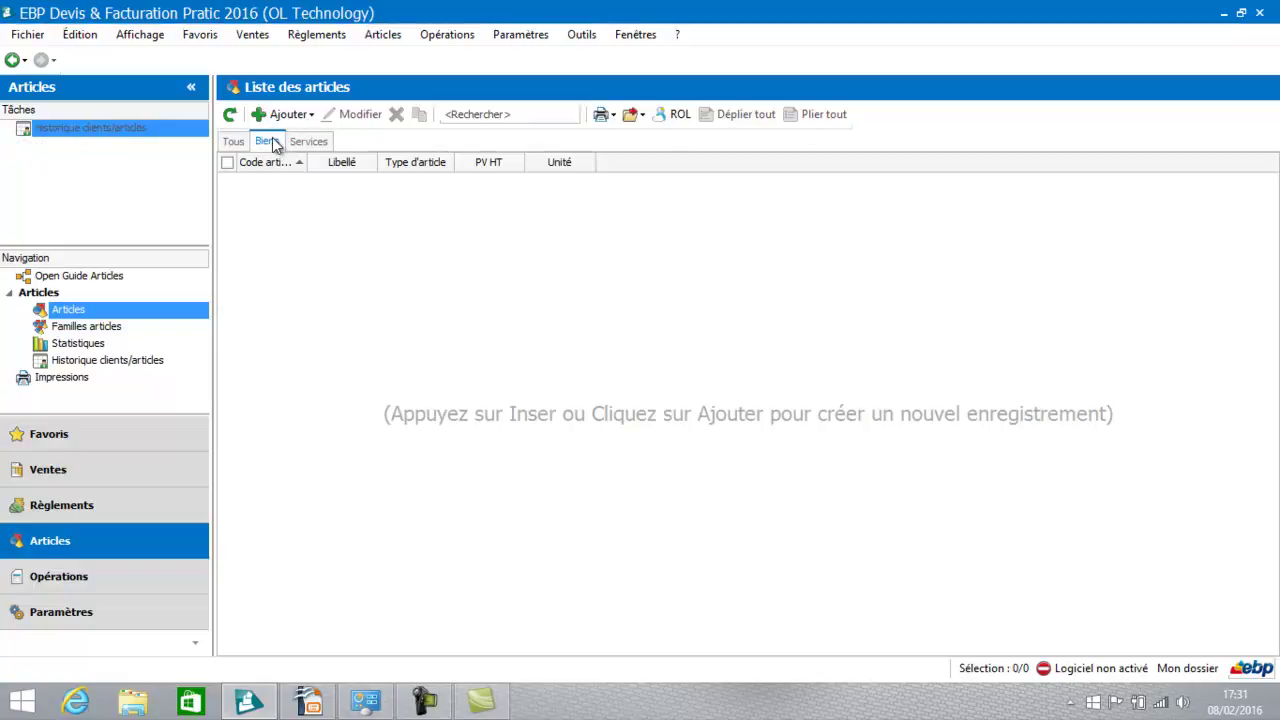
click(296, 115)
click(290, 136)
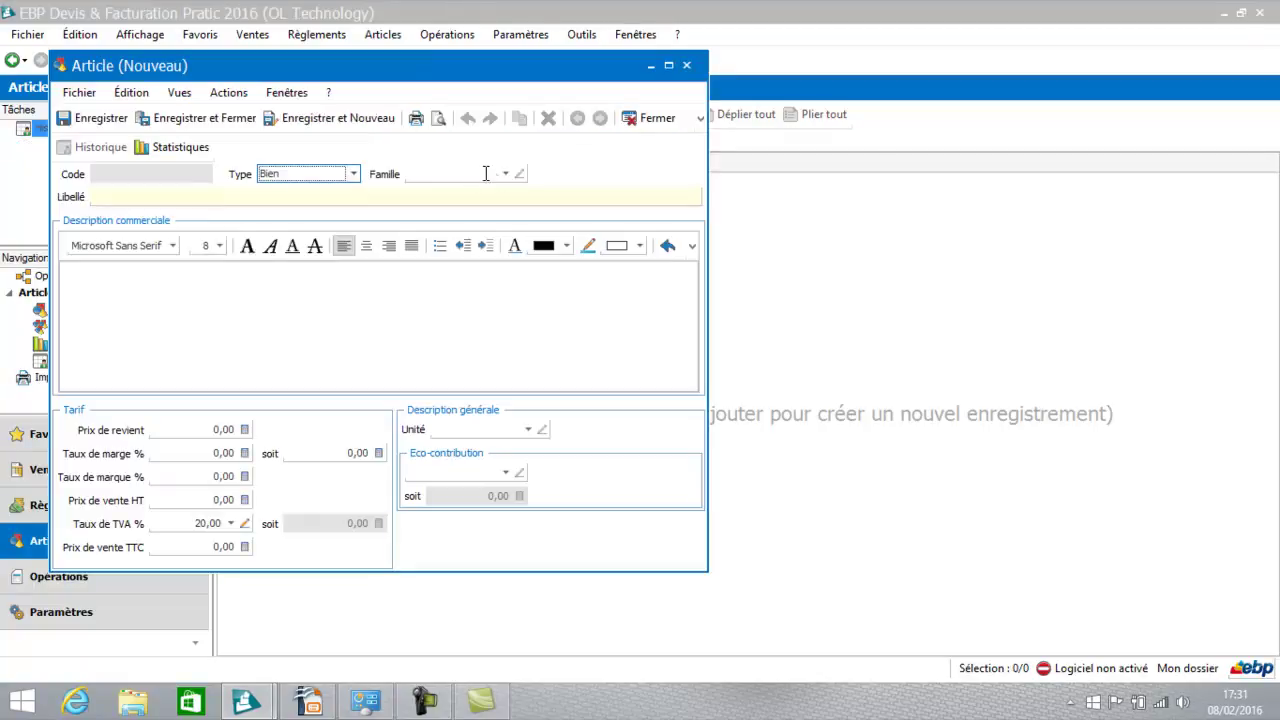
click(506, 175)
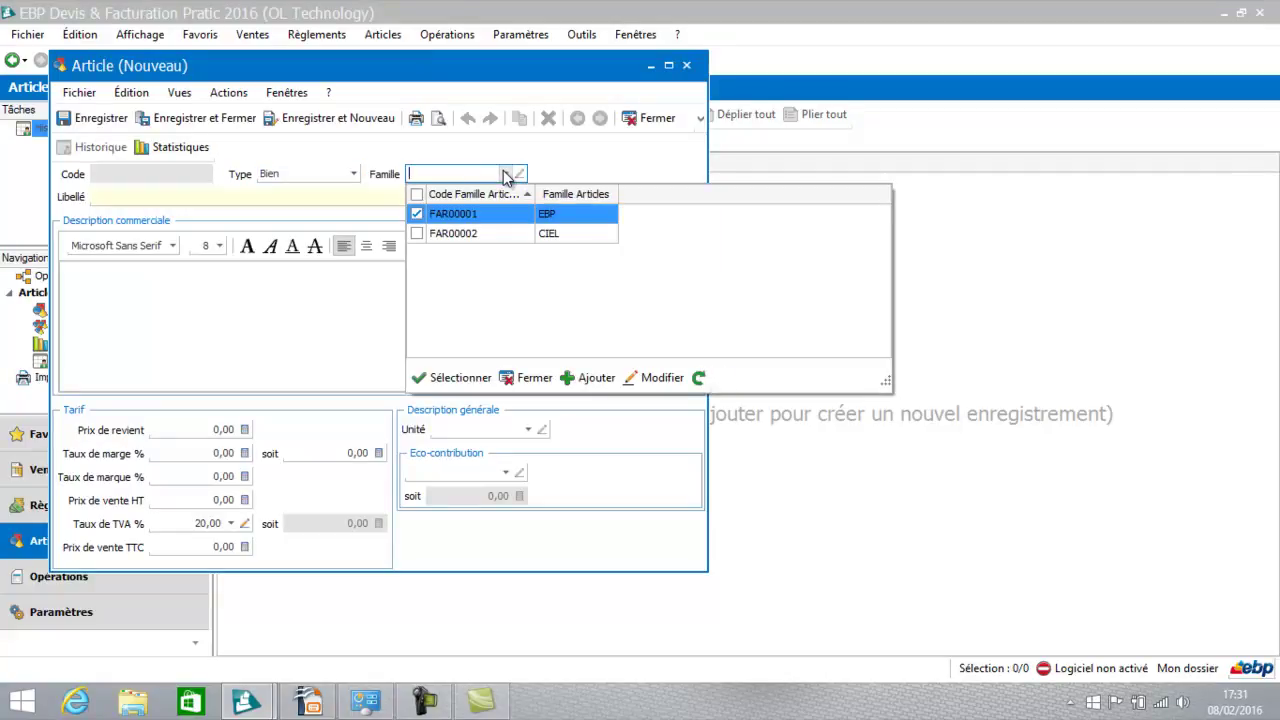
click(485, 214)
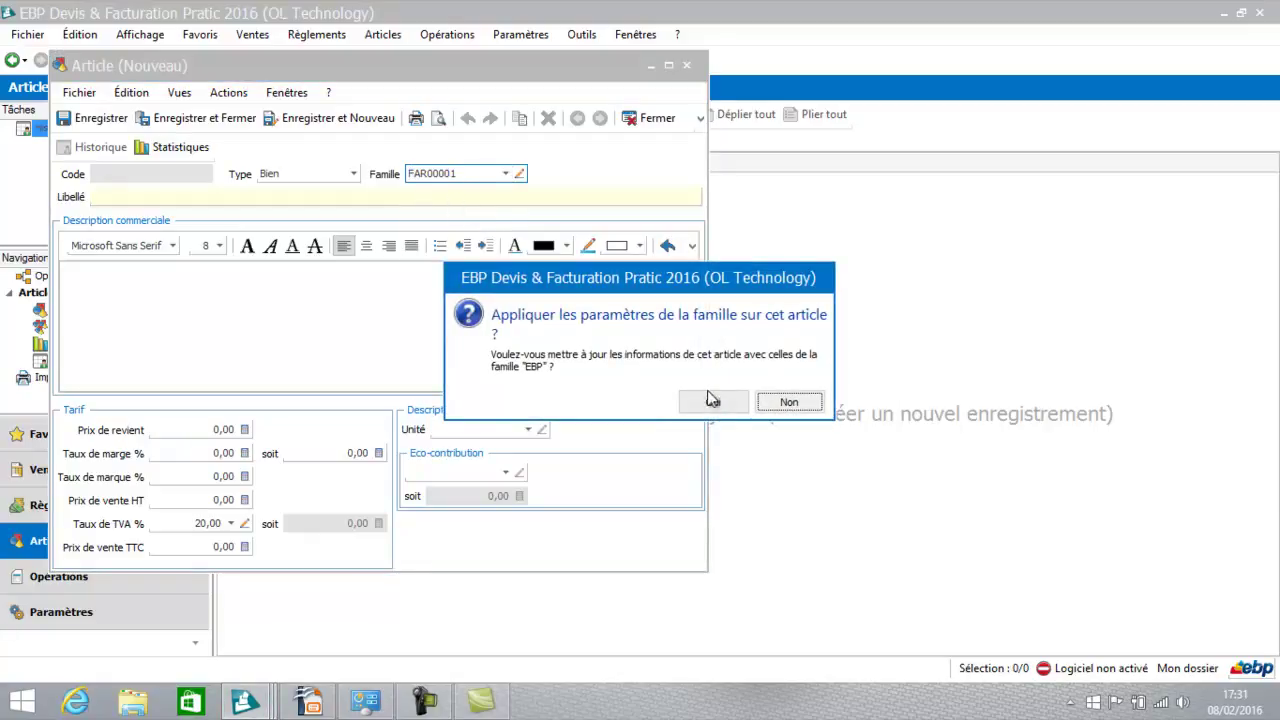
click(712, 403)
- Label the article "Logiciel EBP Compta" and make its commercial description read "Logiciel EBP Compta 2016" in bold
click(261, 197)
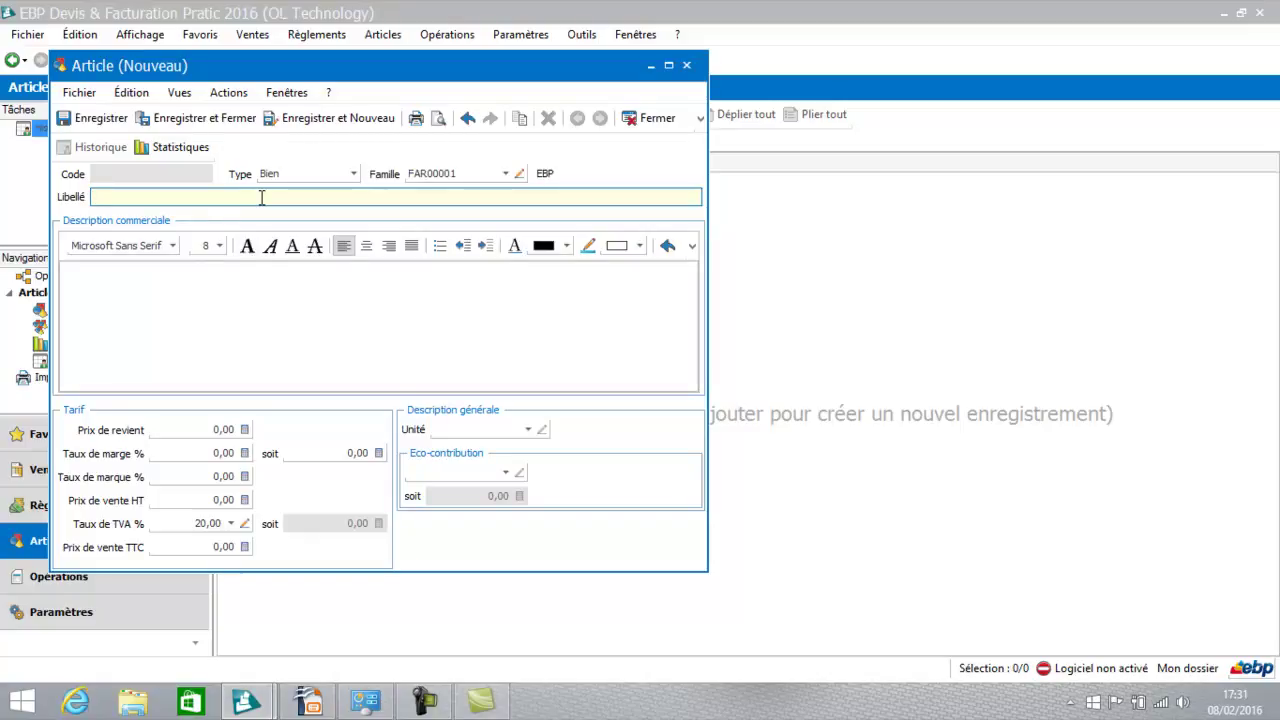
text(Logiciel EBP Compta)
click(97, 278)
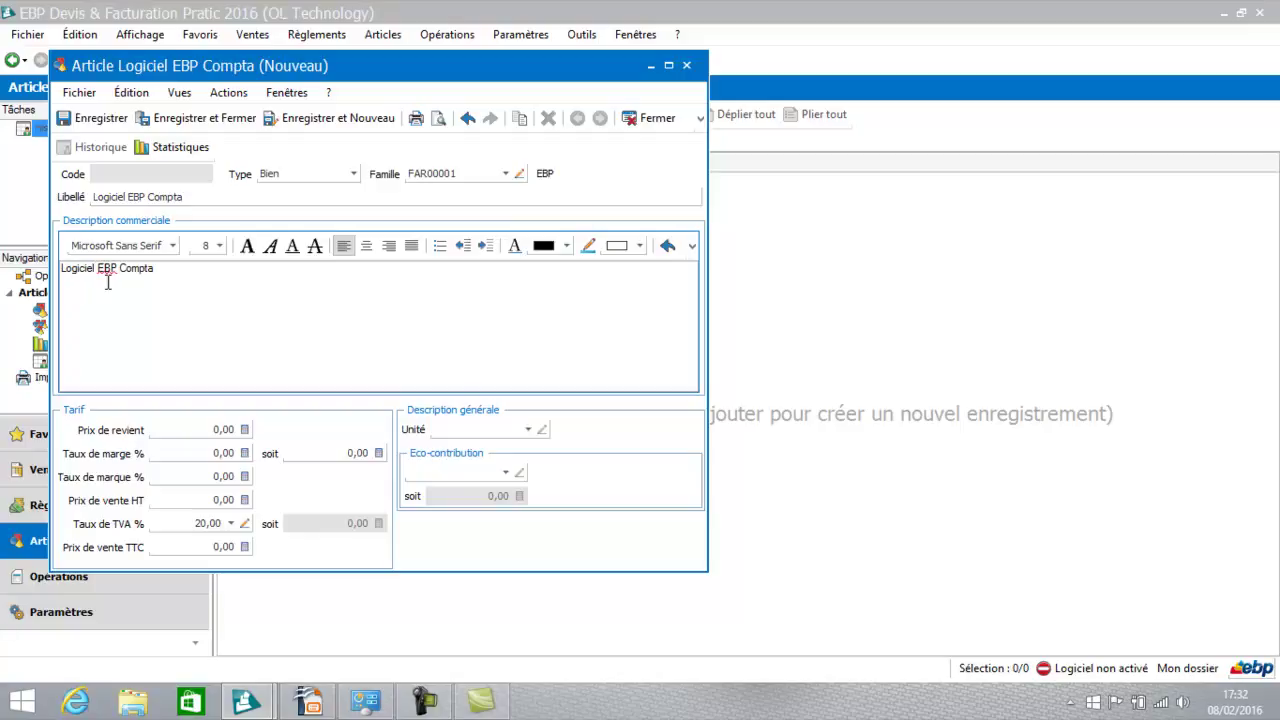
click(197, 278)
text(2016)
drag(181, 268, 58, 268)
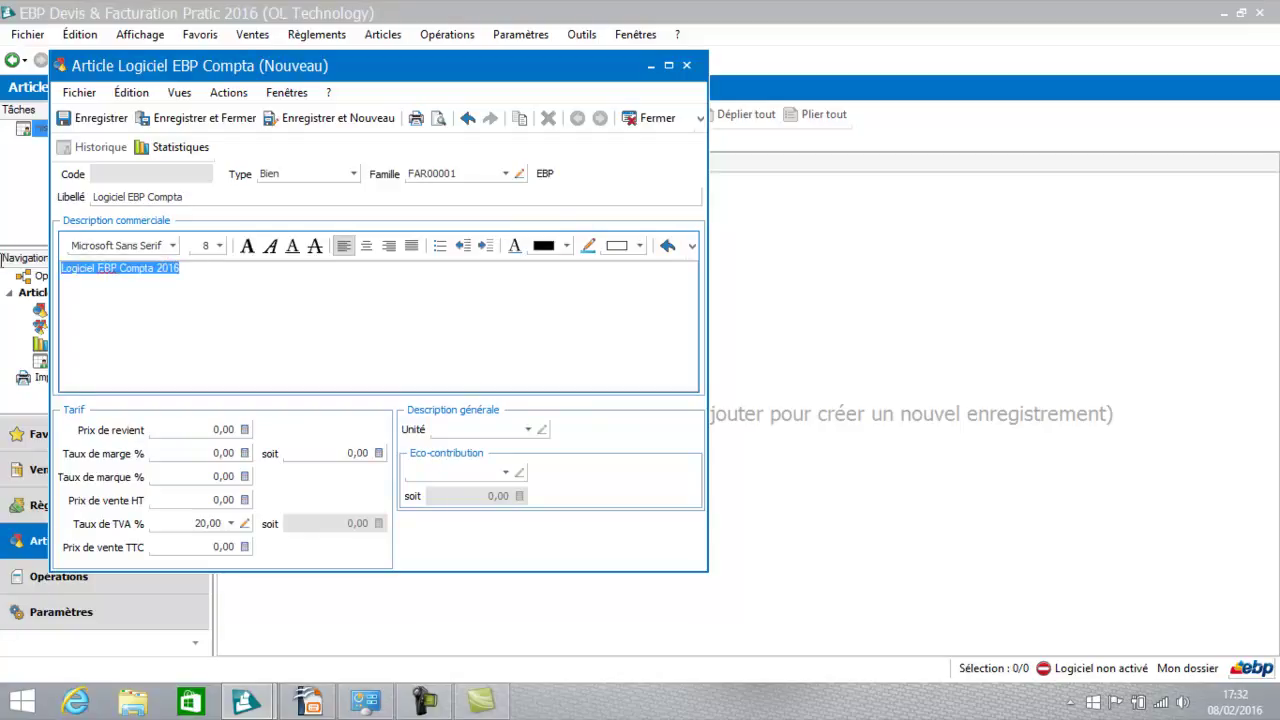
click(248, 247)
click(213, 291)
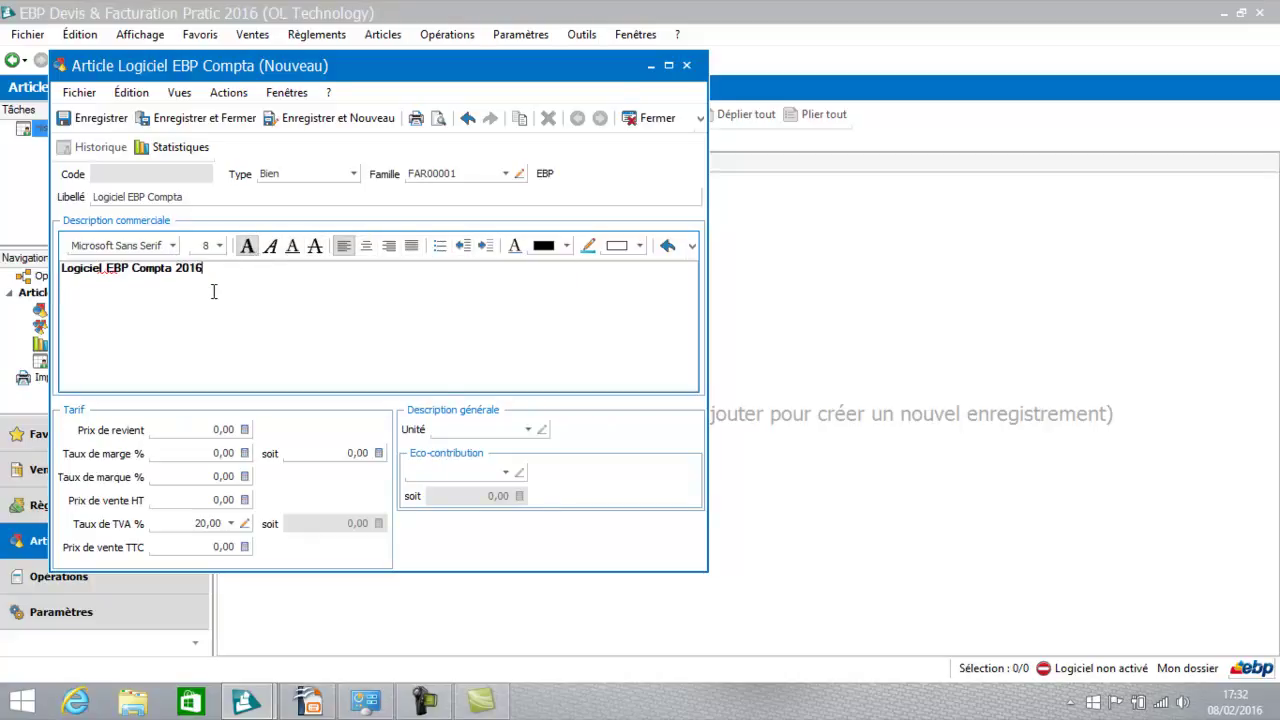
- Set the software article's selling price excluding tax to 300 and its cost price to 250
click(177, 500)
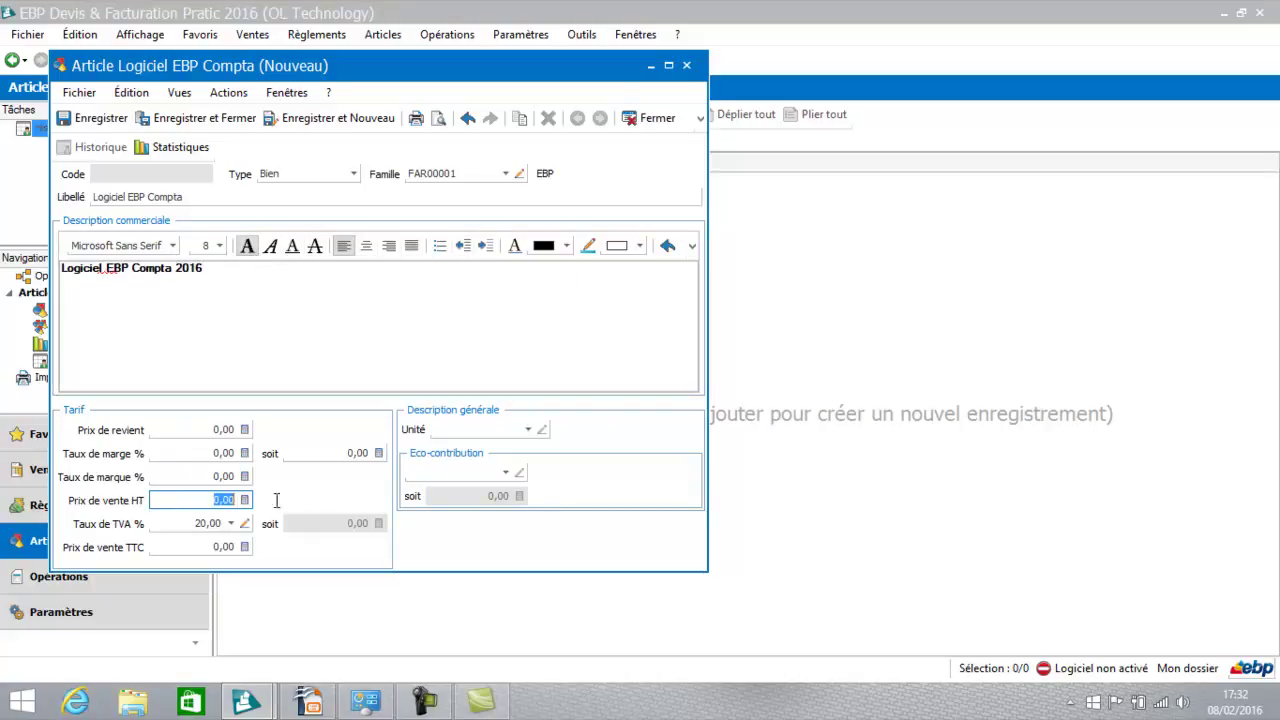
key(Tab)
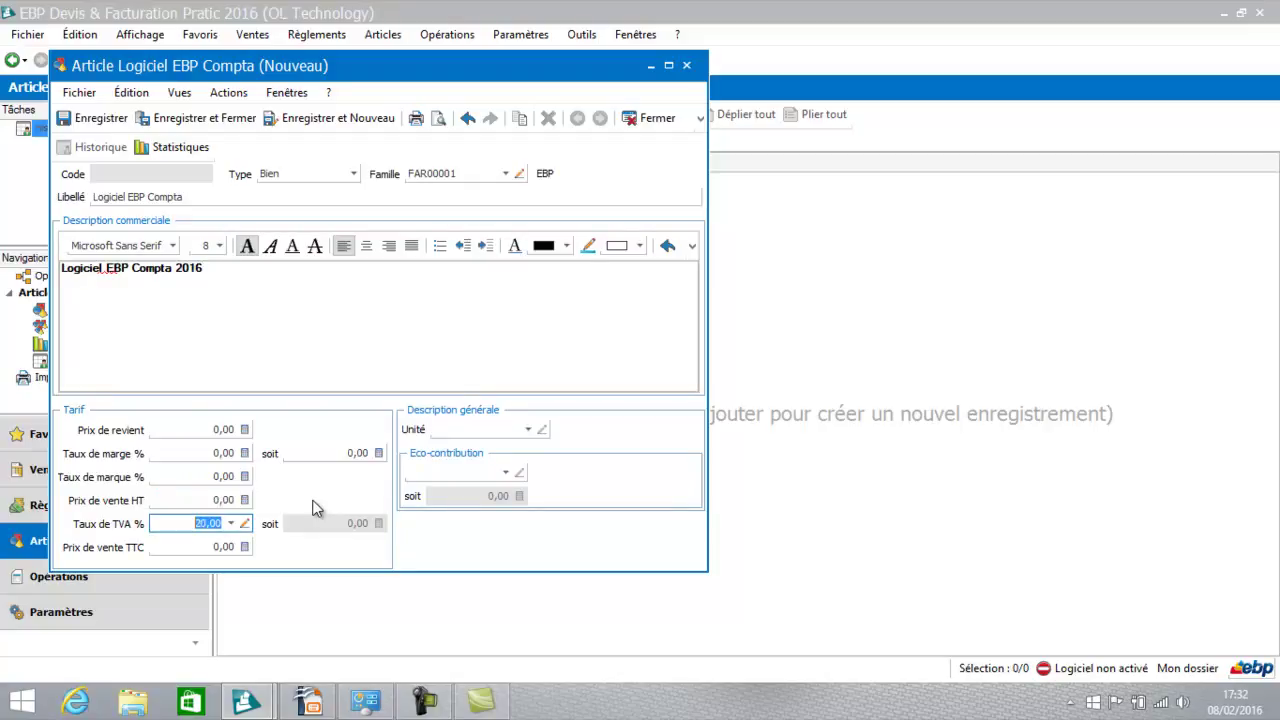
key(shift+Tab)
text(300)
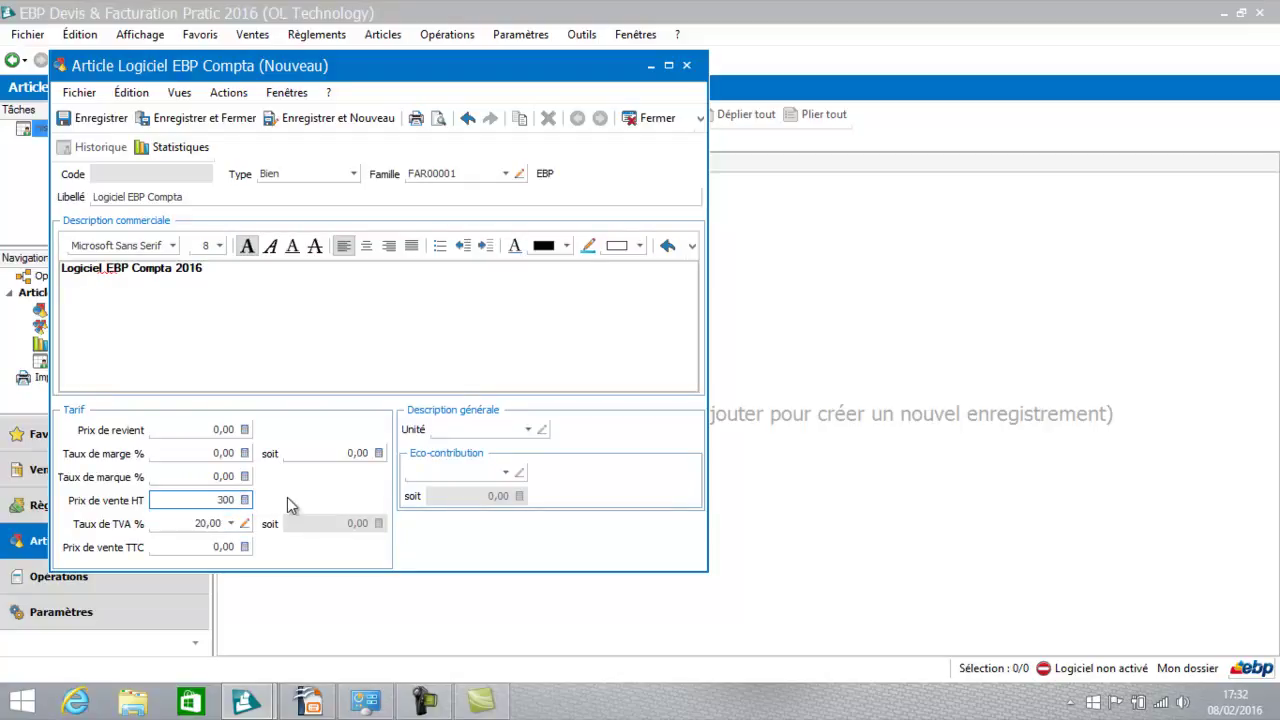
key(Tab)
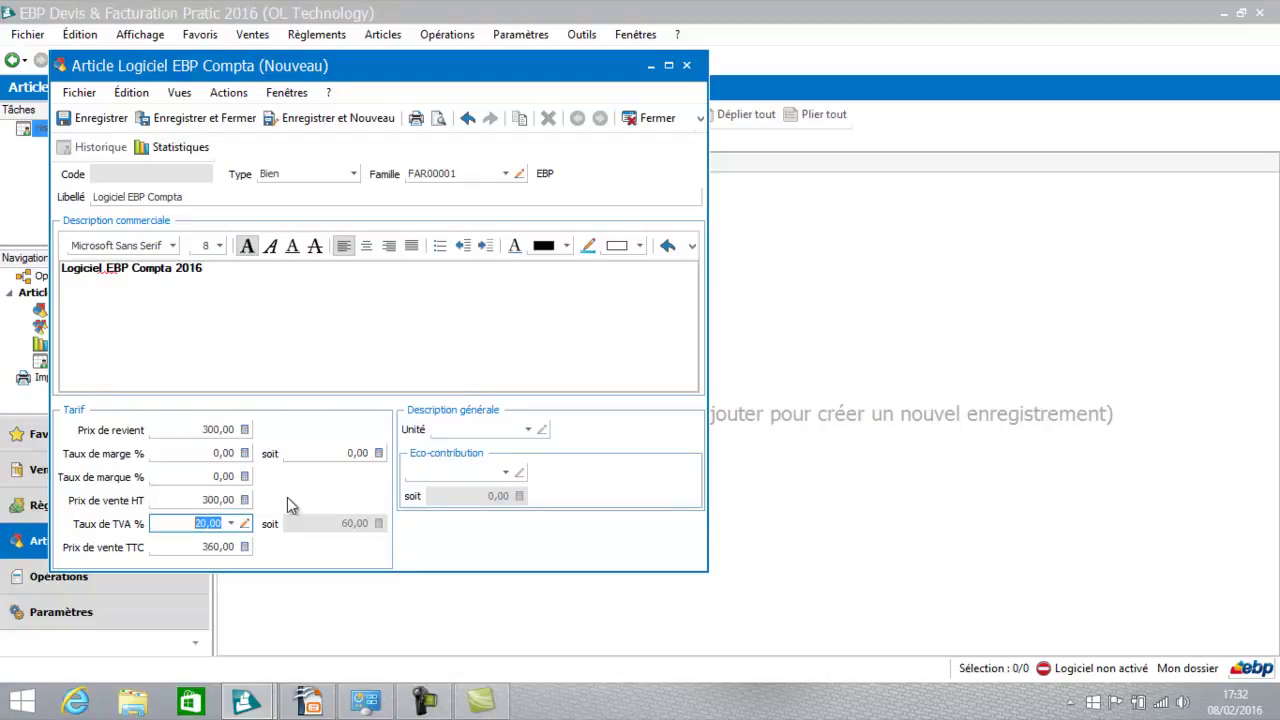
click(195, 430)
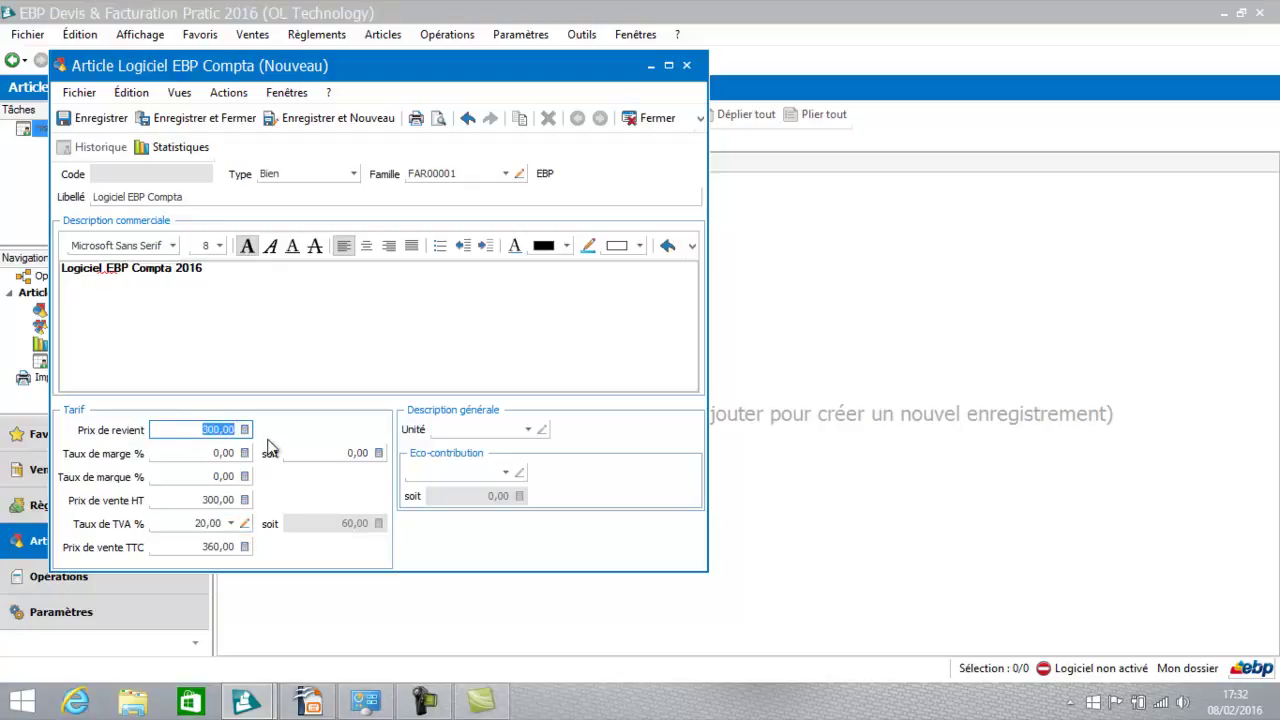
text(2509)
key(Tab)
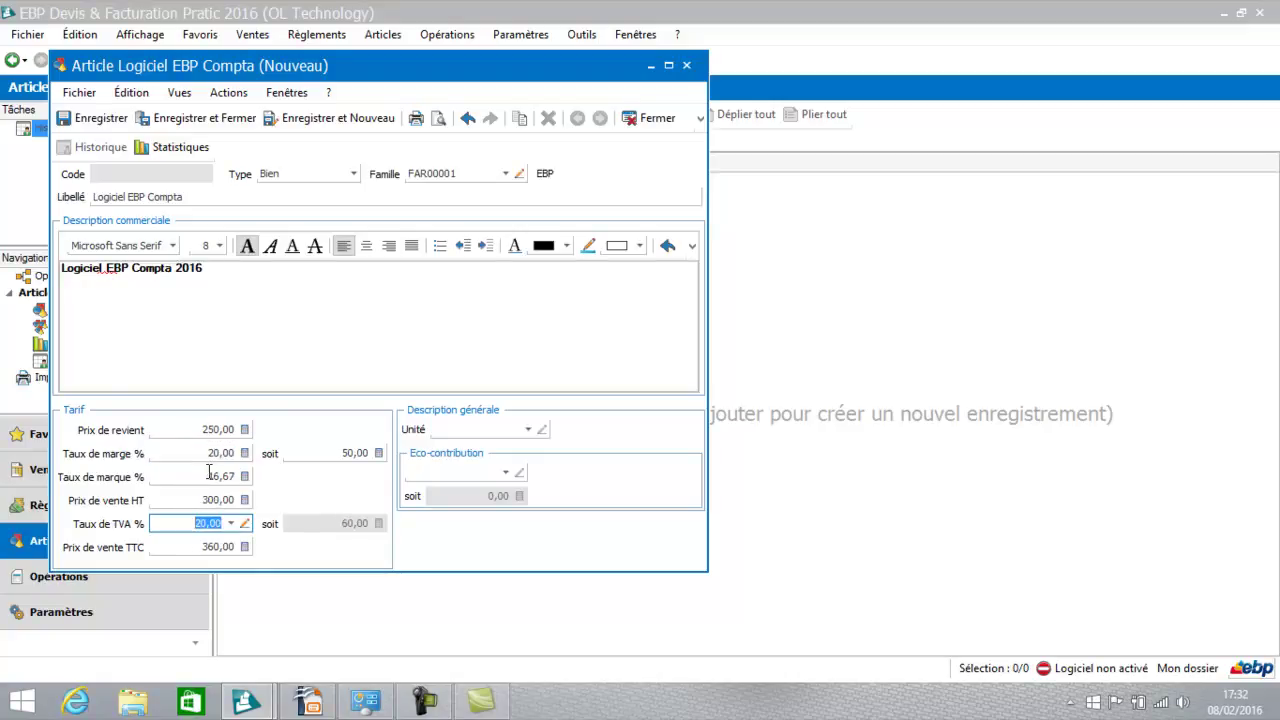
- Check the available units without choosing one, then save the software article and start a new one
click(526, 430)
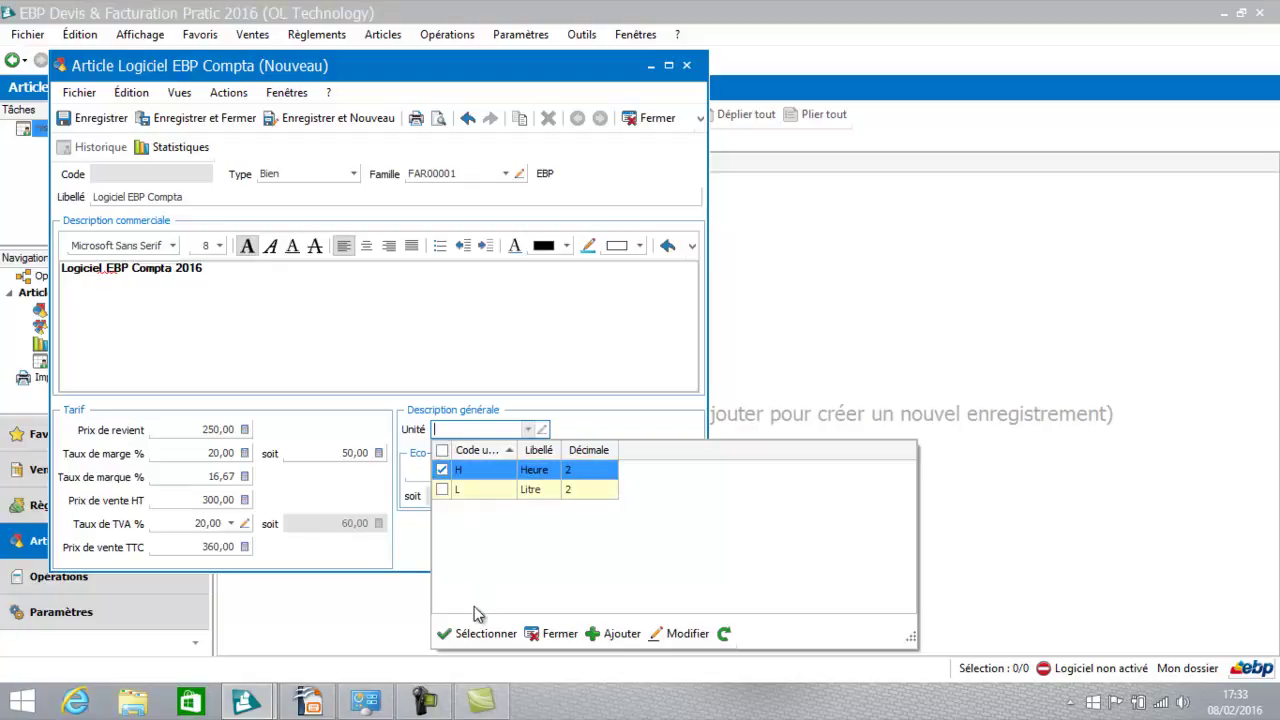
click(560, 636)
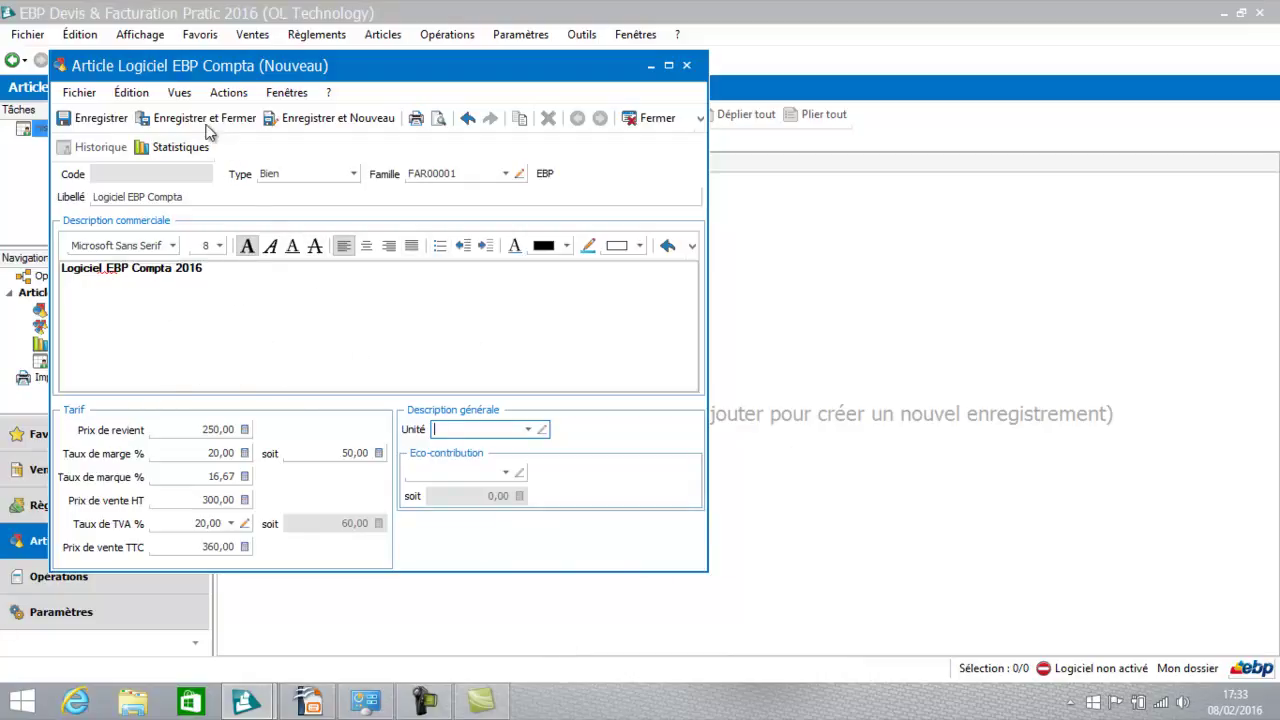
click(344, 120)
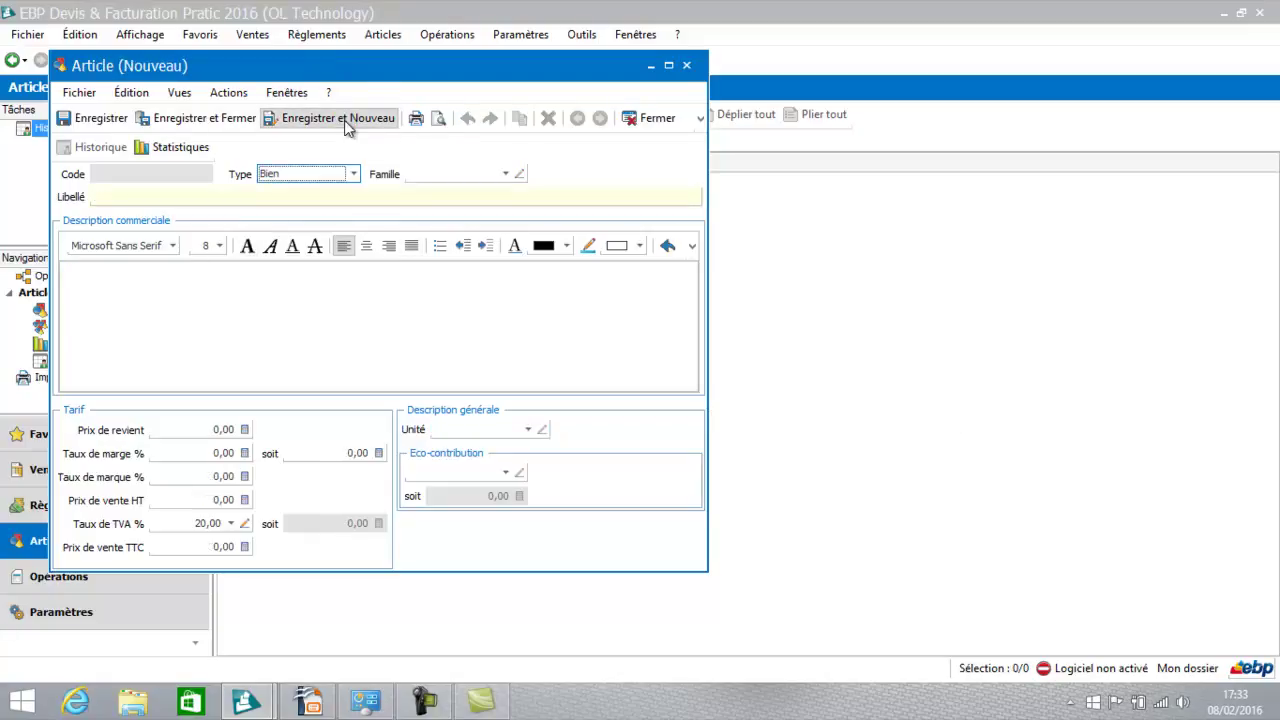
- Set the new article's type to Service and assign it to the EBP family, applying the family's parameters
click(353, 174)
click(334, 206)
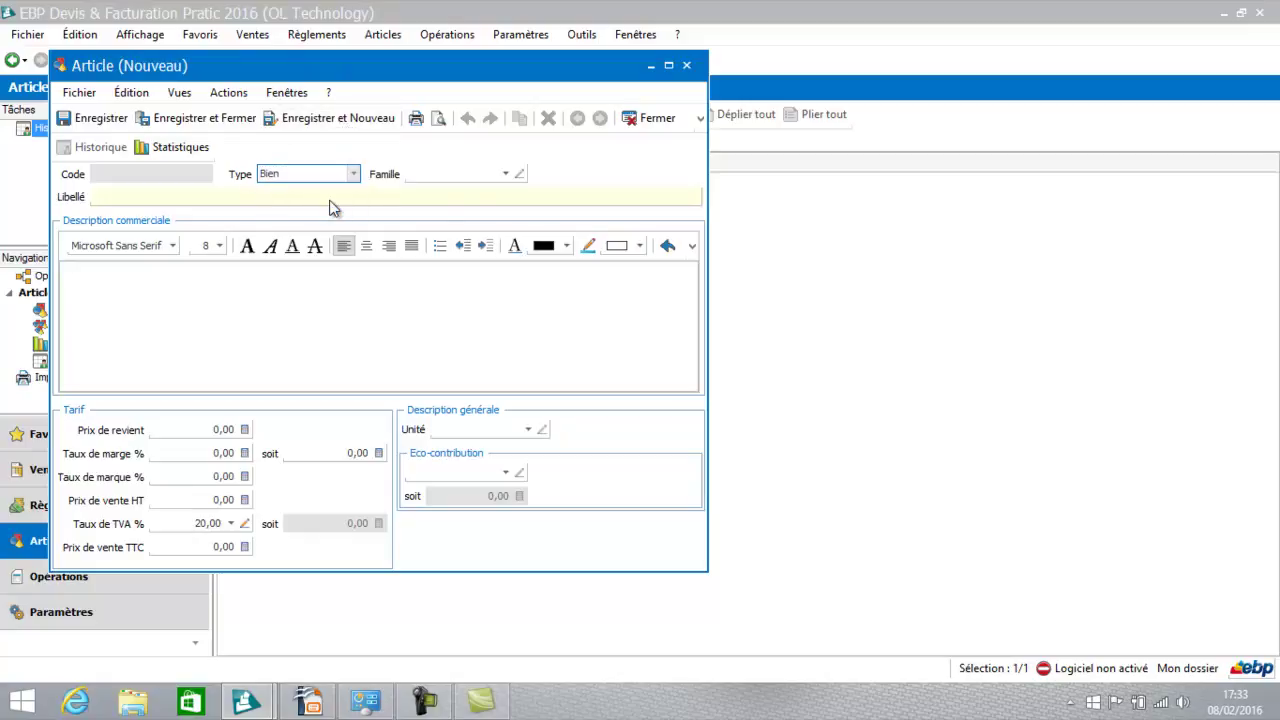
click(509, 177)
click(478, 214)
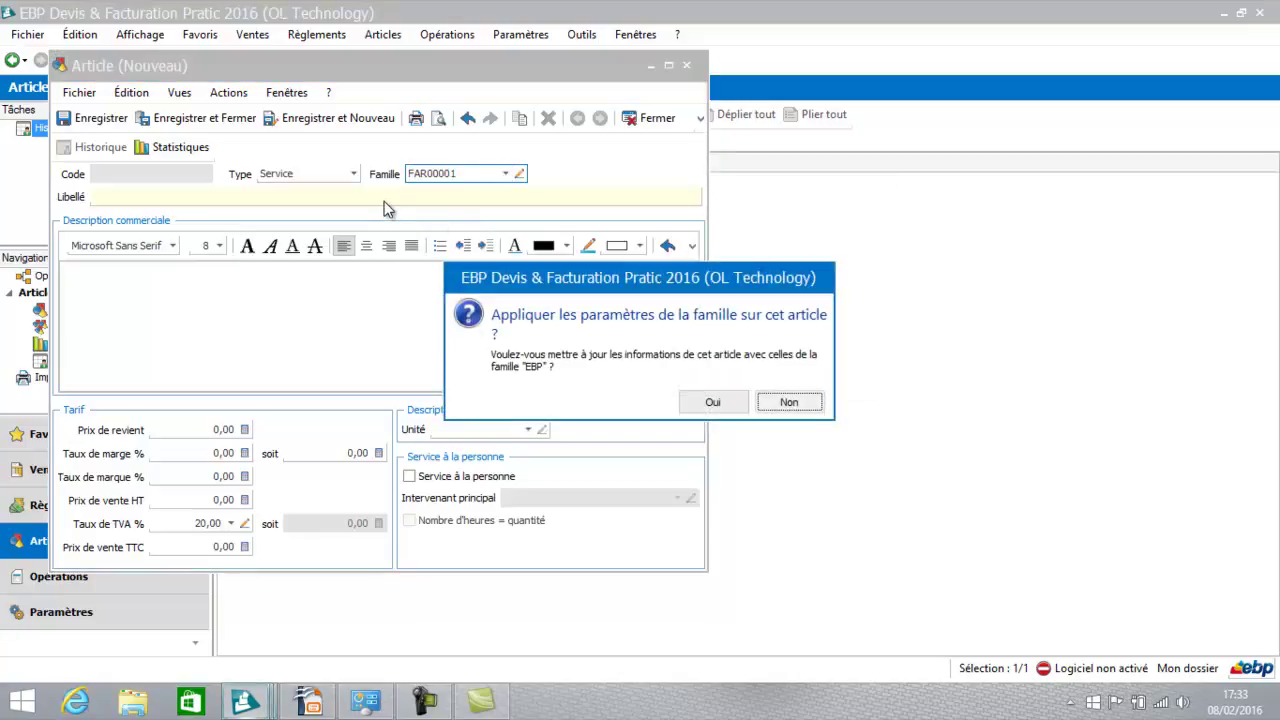
click(712, 401)
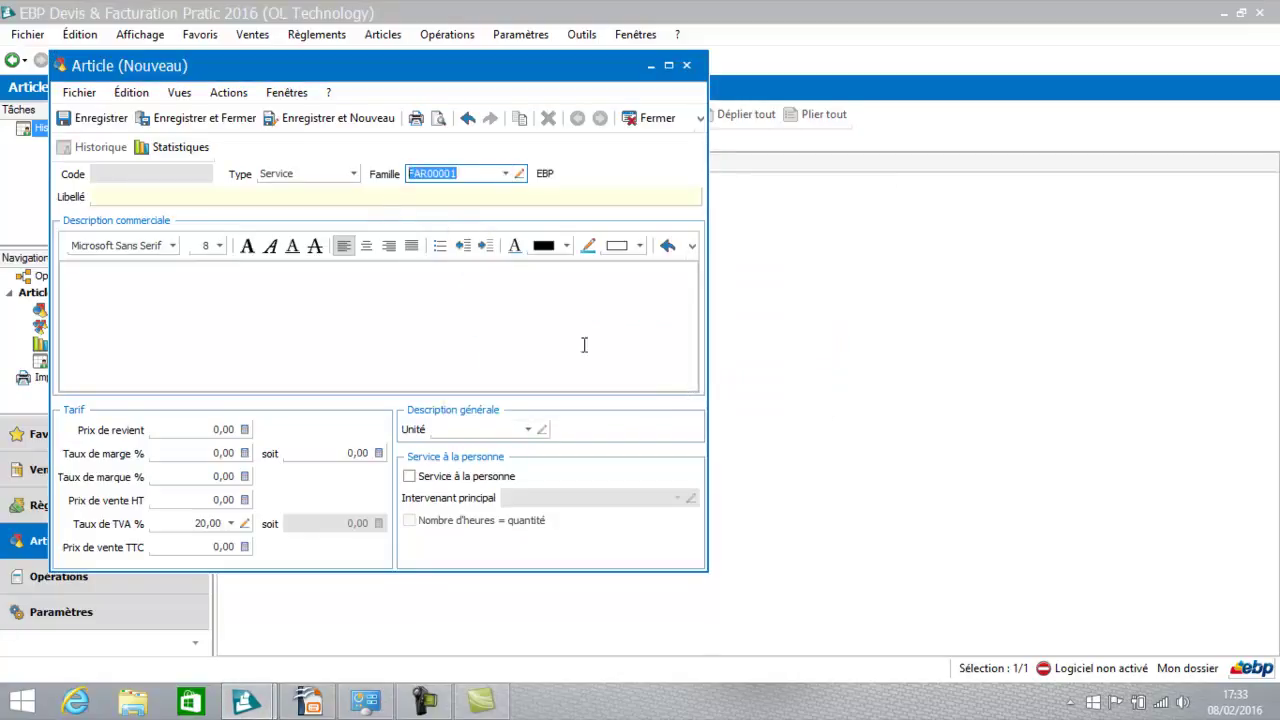
- Label the service article "Formation" and complete its commercial description as "Formation EBP Devis facturation 2016"
click(354, 202)
text(Formation)
click(317, 274)
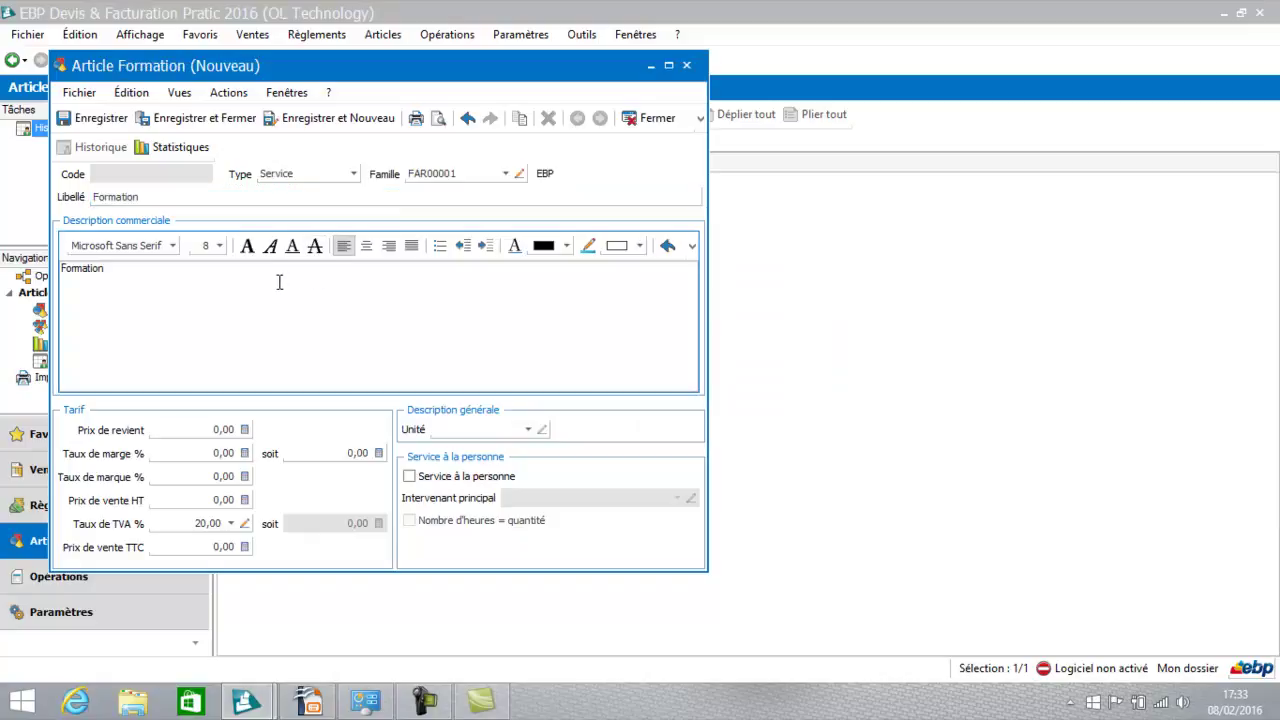
text(EBP Devis facturation 2016)
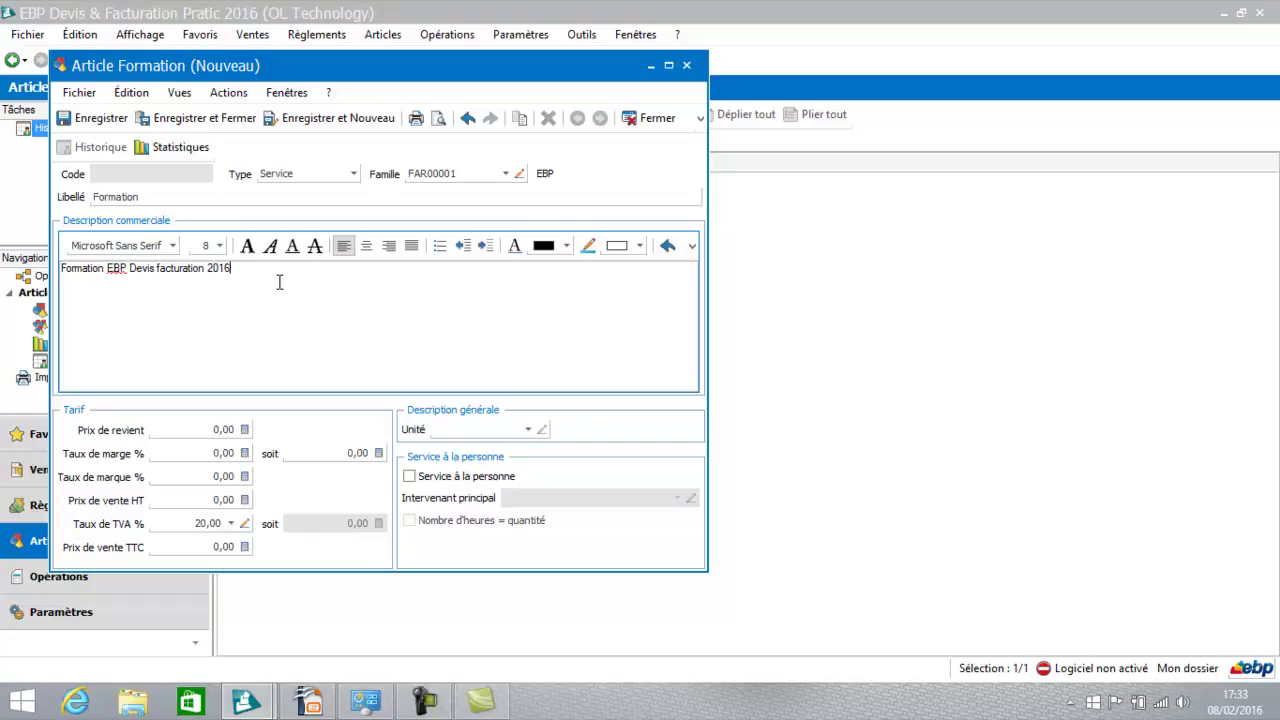
- Set the training service's selling price excluding tax to 400 and its cost price to 0
click(205, 498)
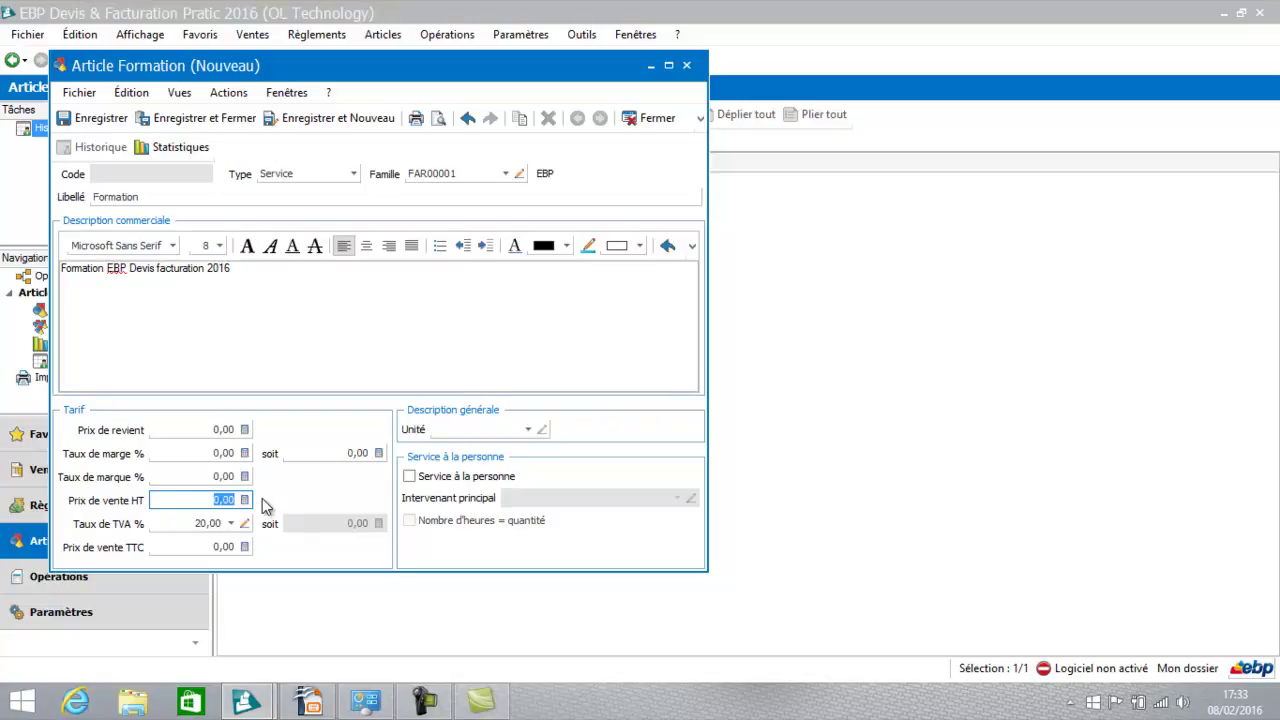
text(400)
key(Tab)
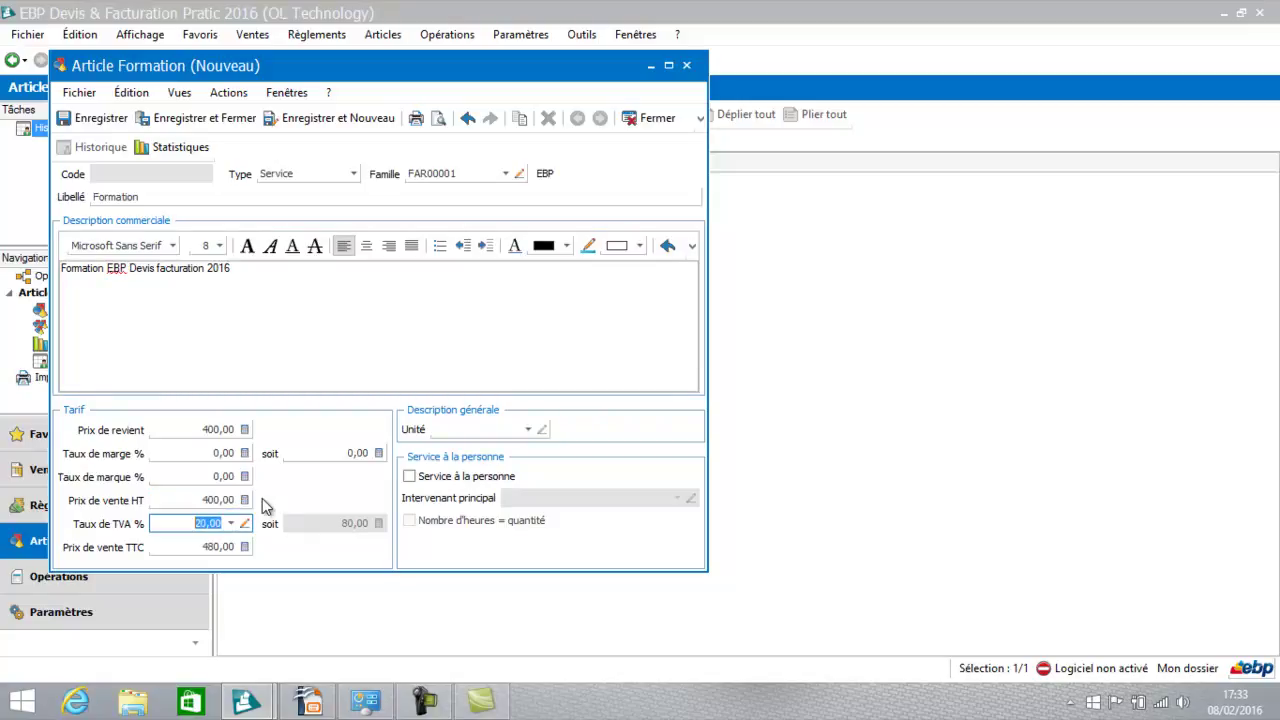
click(174, 429)
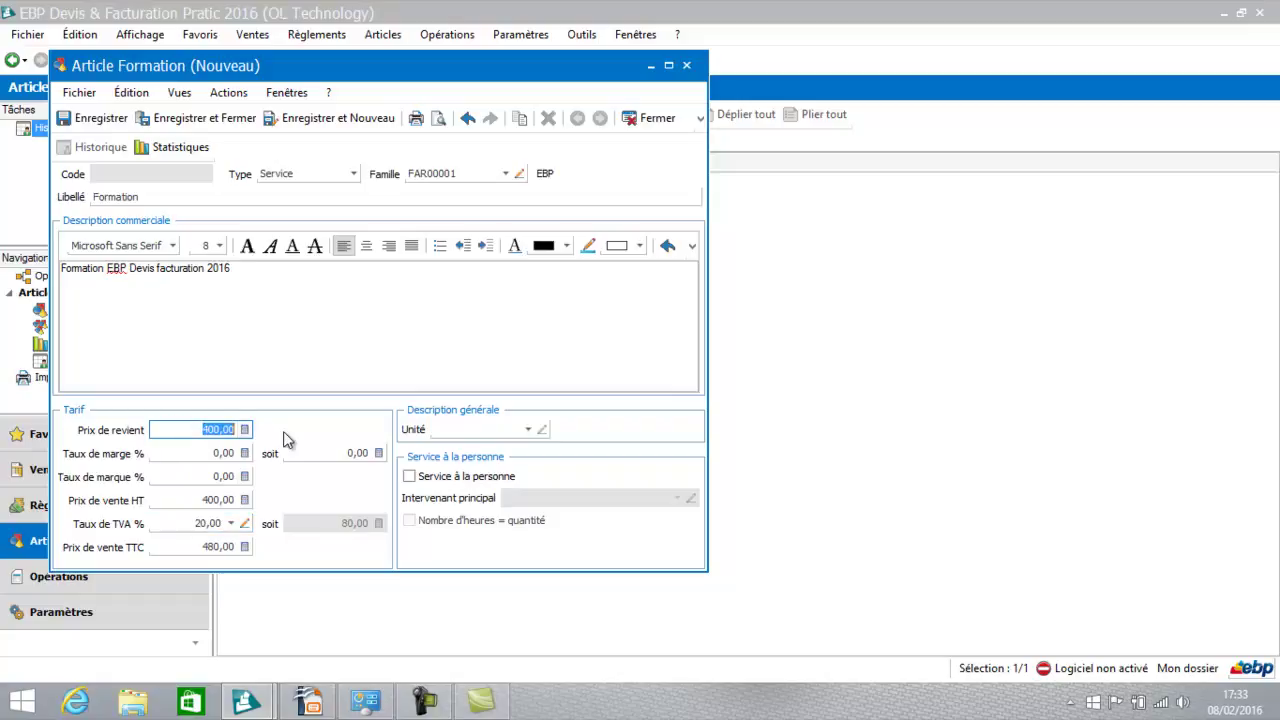
text(0)
key(Tab)
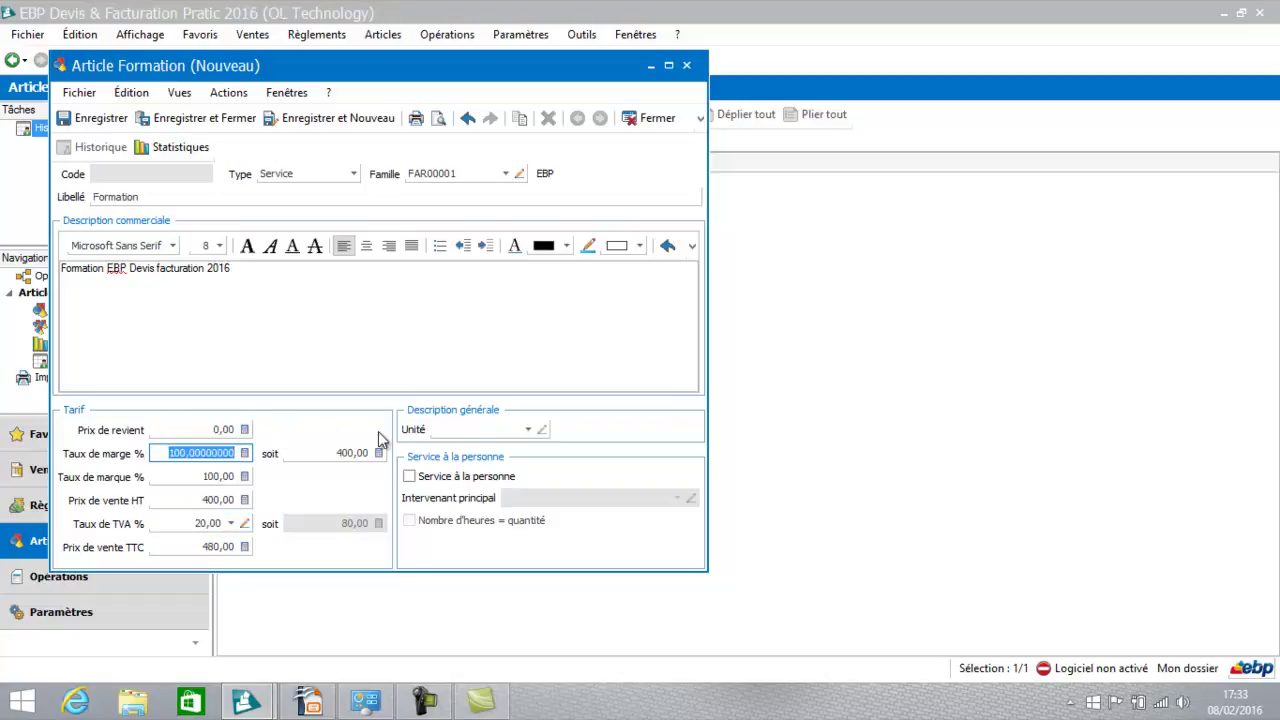
- Set the training service's unit to Heure, save and close it, and show all articles in the list
click(527, 430)
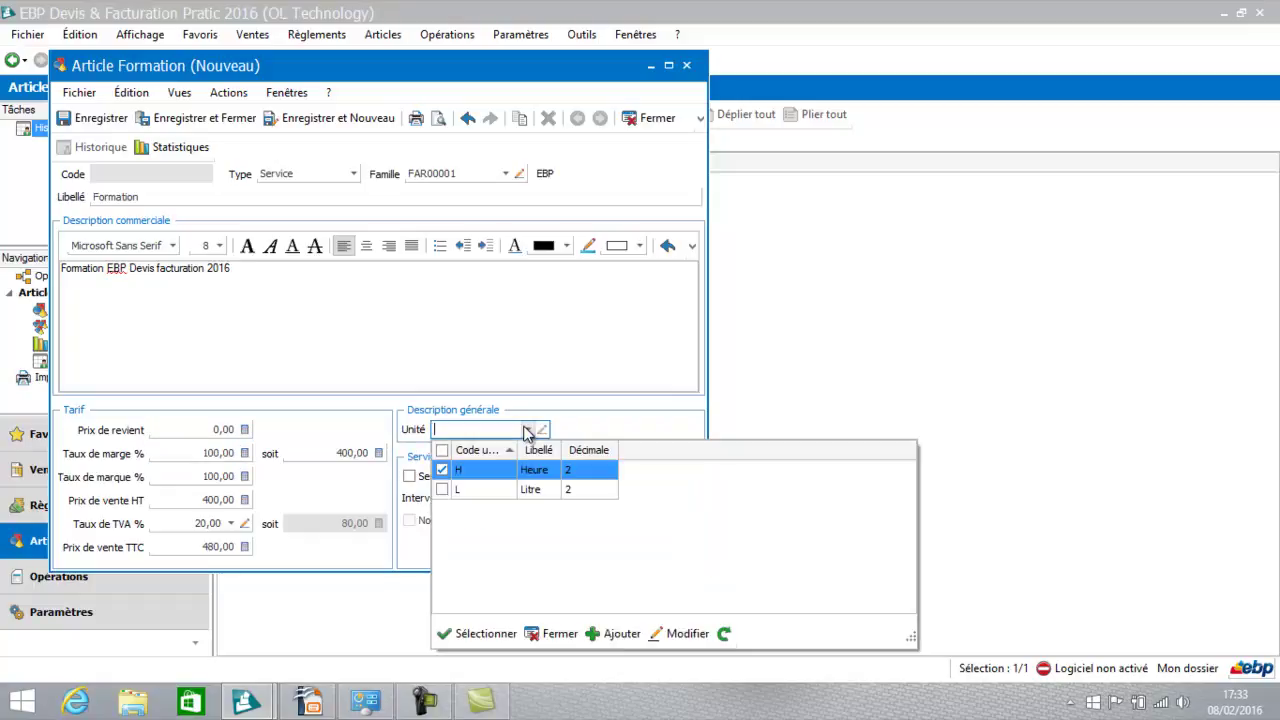
click(492, 474)
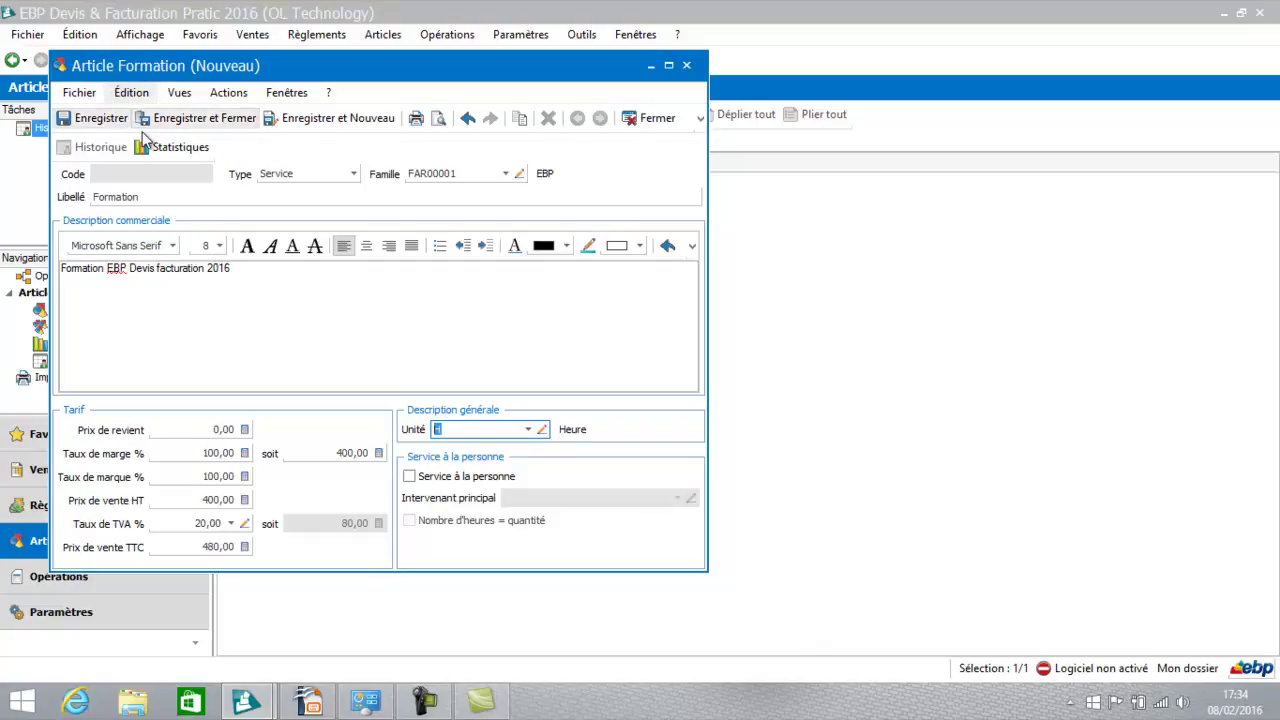
click(193, 121)
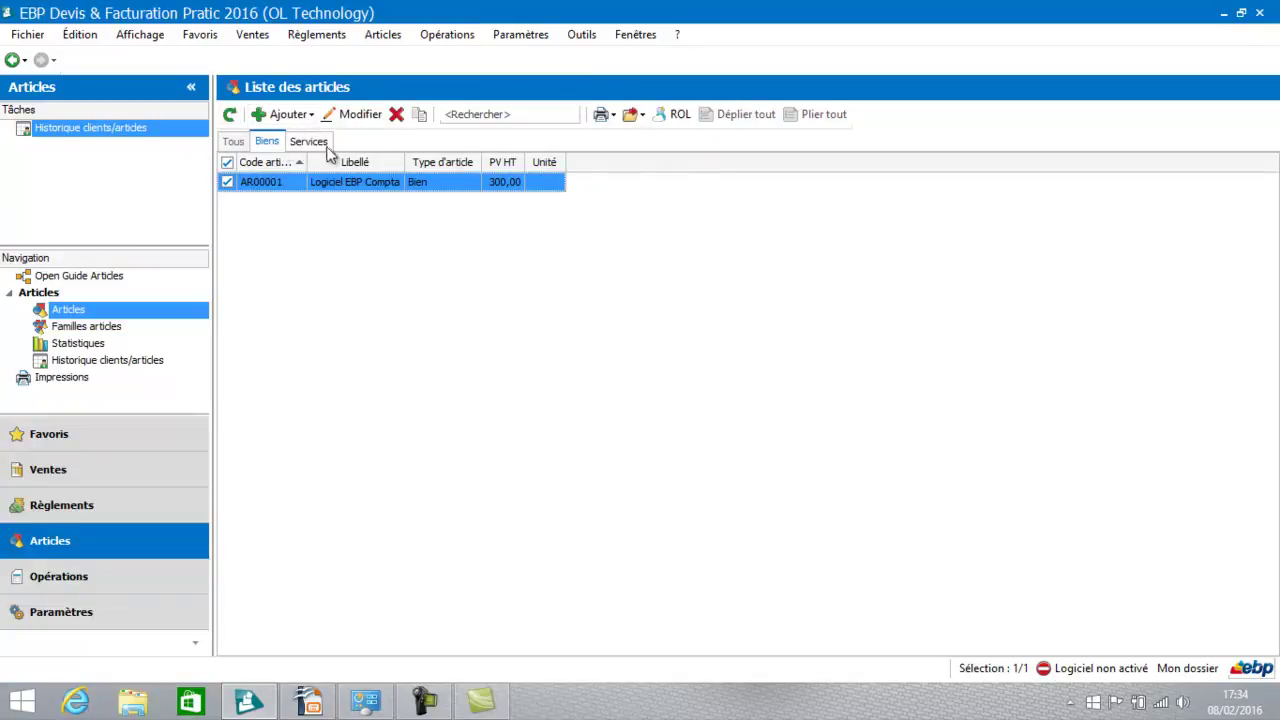
click(243, 146)
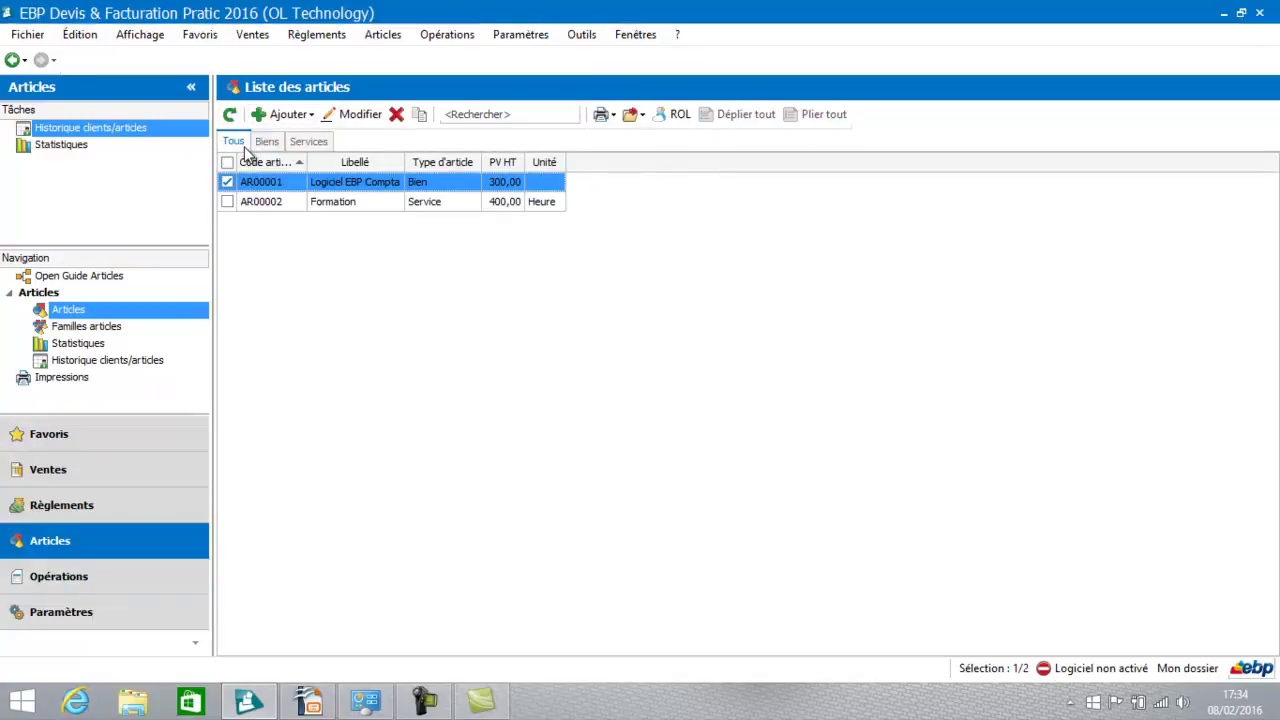